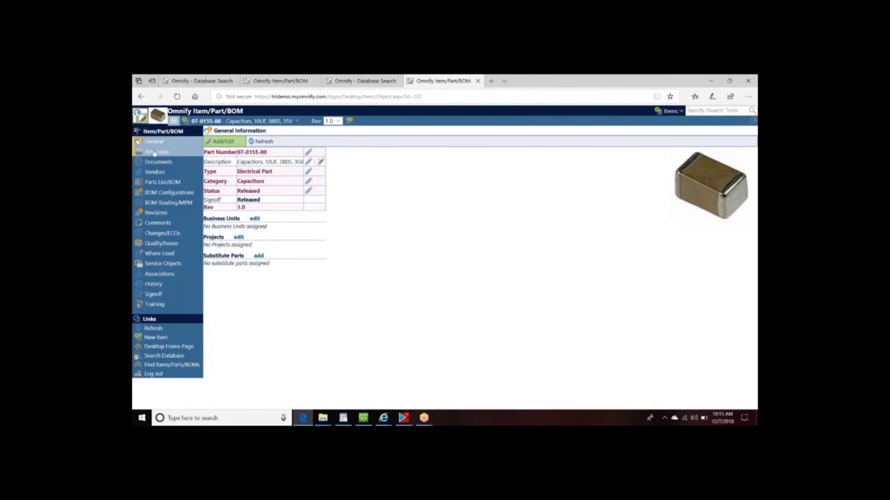
Review the attributes, documents and vendor parts of capacitor 07-0155-00 in Omnify.
left_click(155, 151)
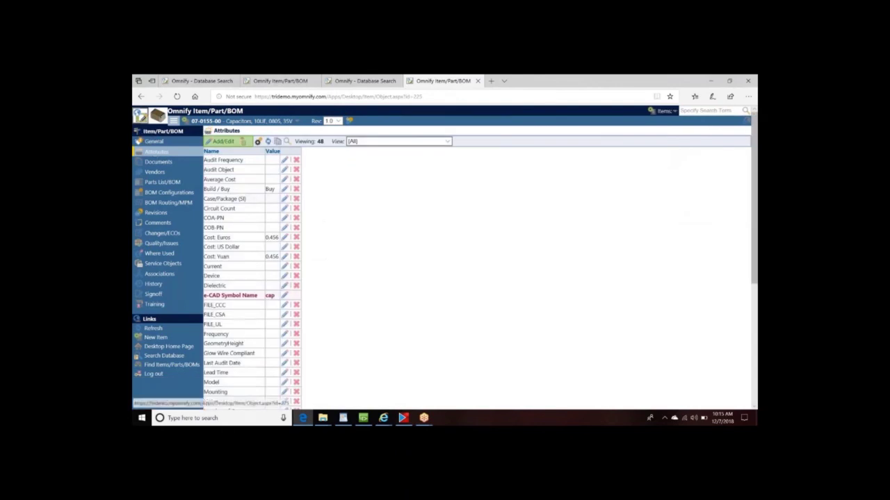
left_click(166, 160)
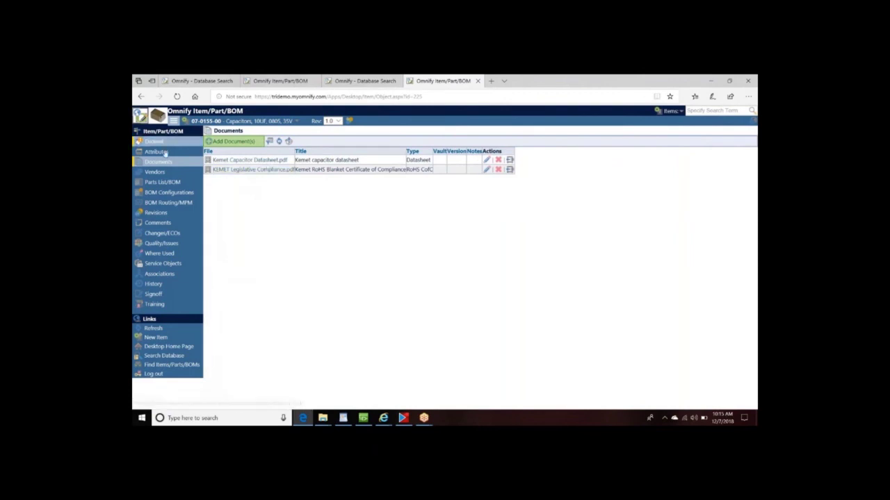
left_click(164, 173)
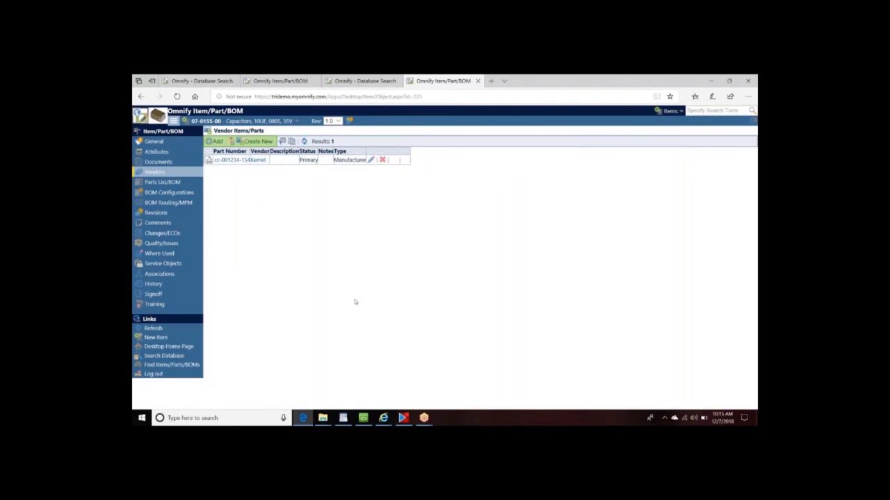
Switch to PADS Designer, place capacitor 07-0155-00 from the databook with all its properties beside the existing one, and inspect the original capacitor's properties.
mouse_move(362, 419)
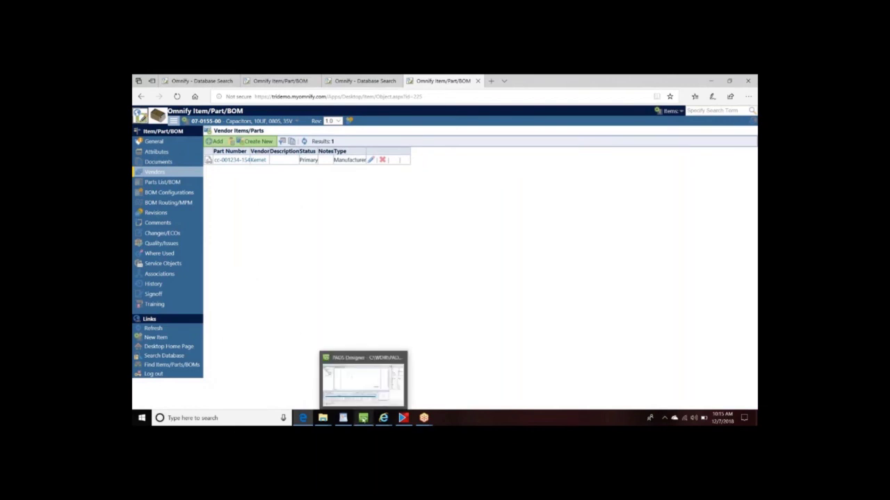
left_click(362, 381)
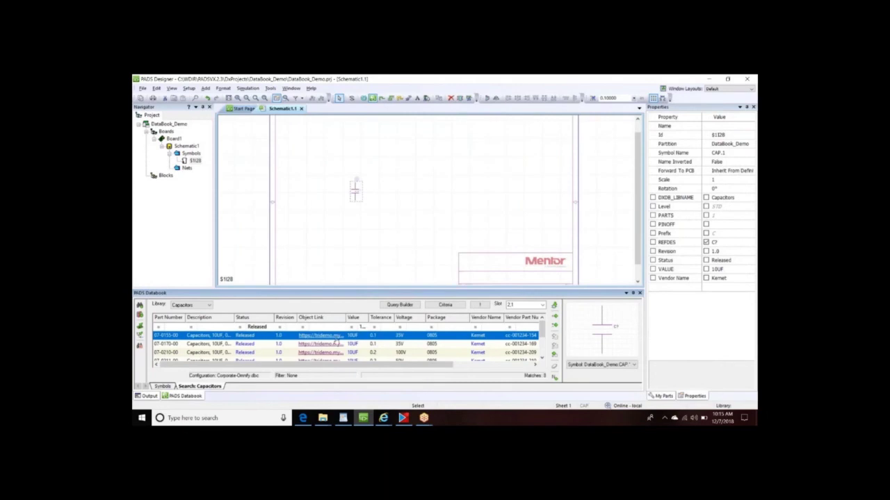
left_click_drag(469, 334, 378, 201)
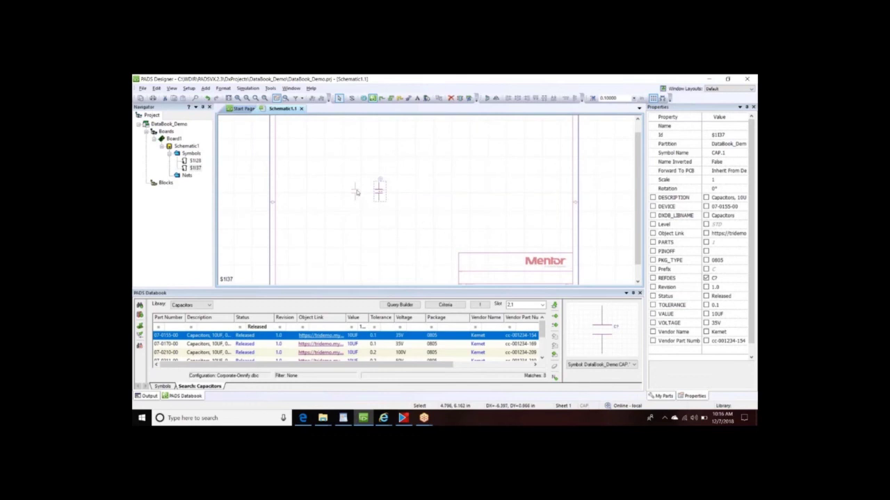
left_click(355, 192)
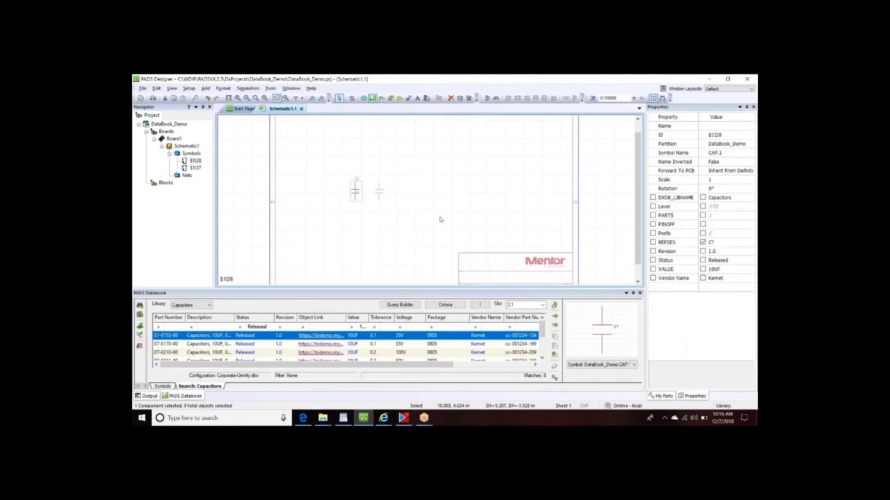
Duplicate the fully annotated second capacitor to its right on the schematic.
left_click(380, 194)
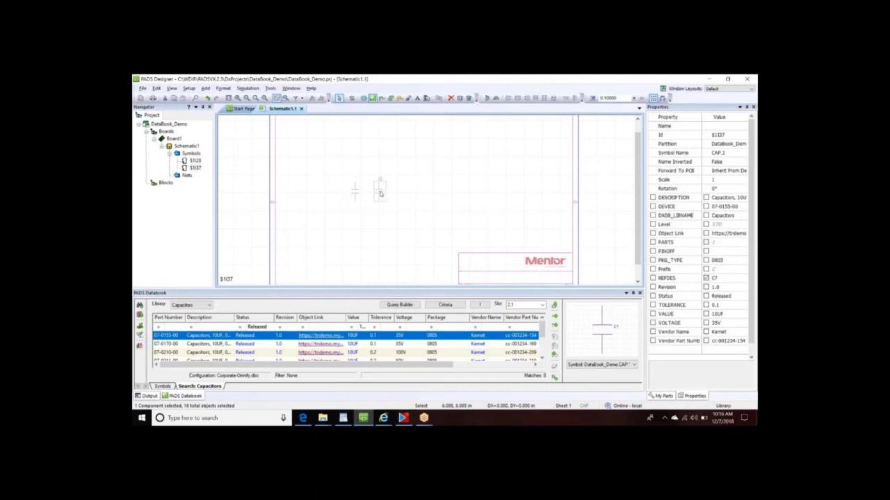
left_click_drag(381, 194, 401, 195)
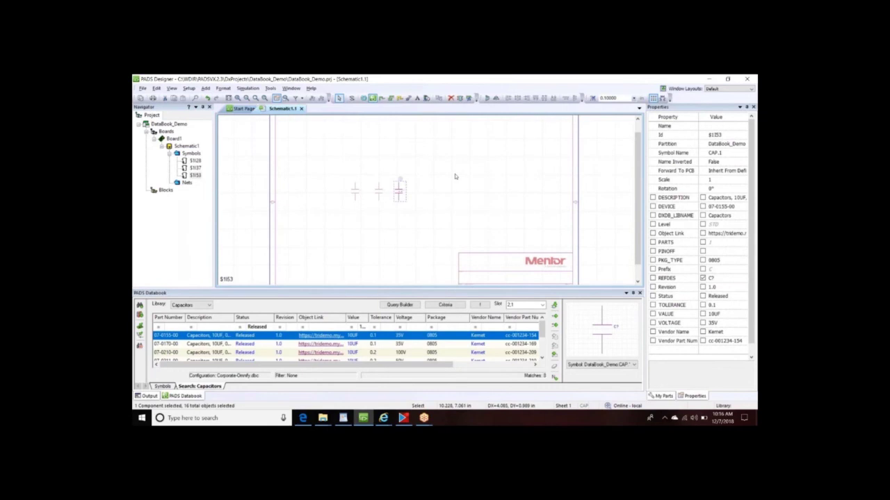
left_click(455, 176)
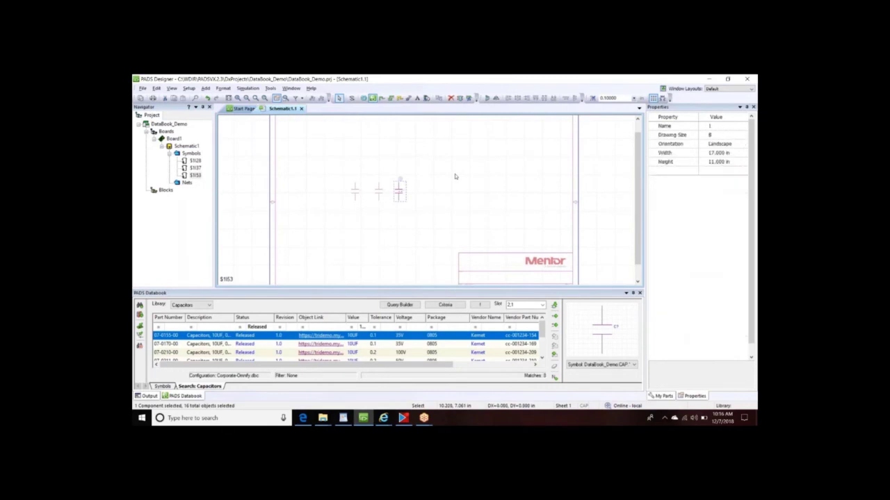
Set the VALUE property of the copied third capacitor to 12UF.
left_click(399, 186)
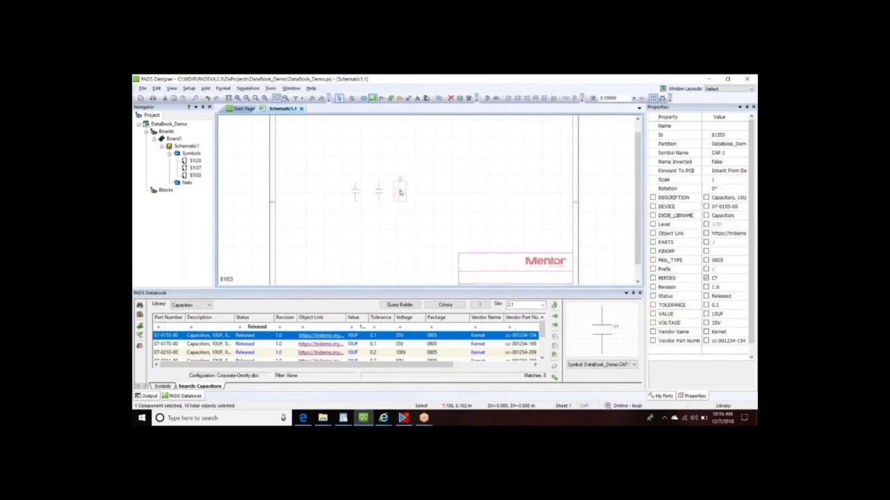
left_click(723, 314)
type("12u")
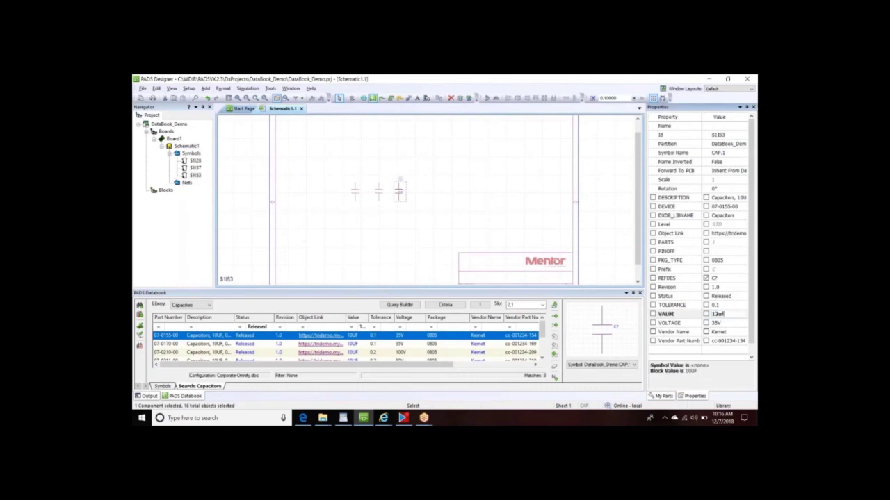
type("f")
key("BackSpace")
key("BackSpace")
type("UF")
key("Return")
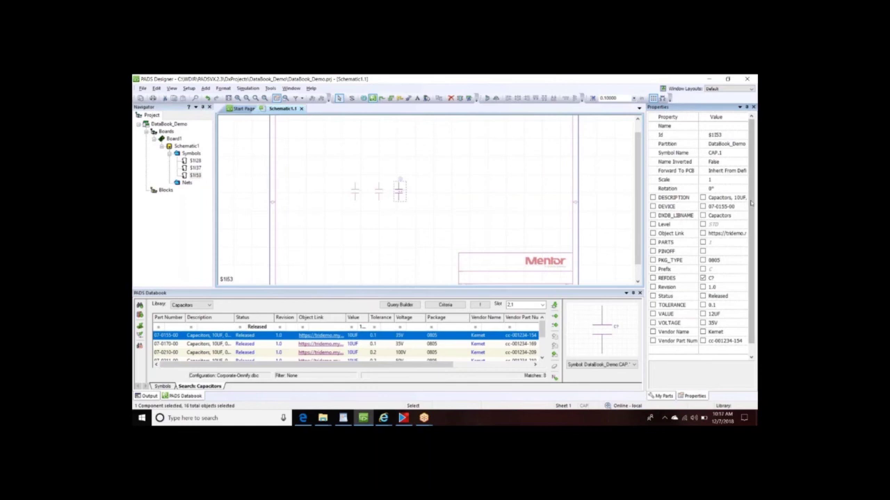
left_click(410, 225)
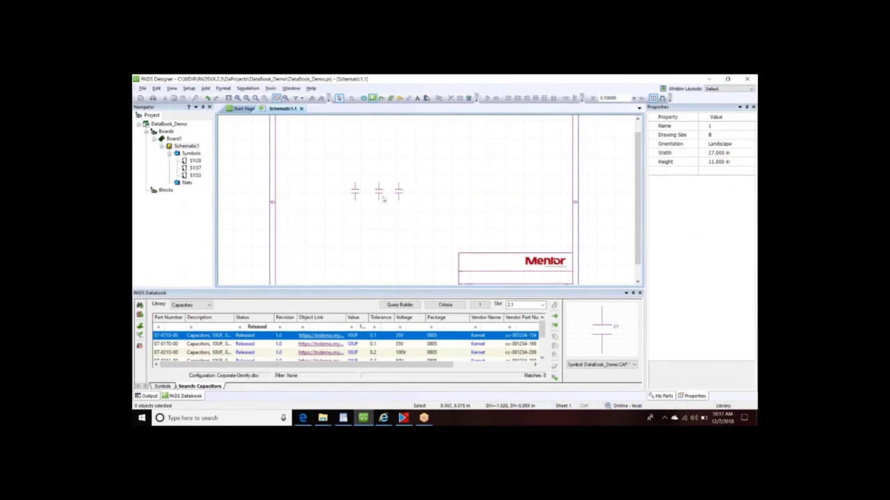
Verify all three schematic capacitors against the databook library.
left_click_drag(336, 168, 417, 216)
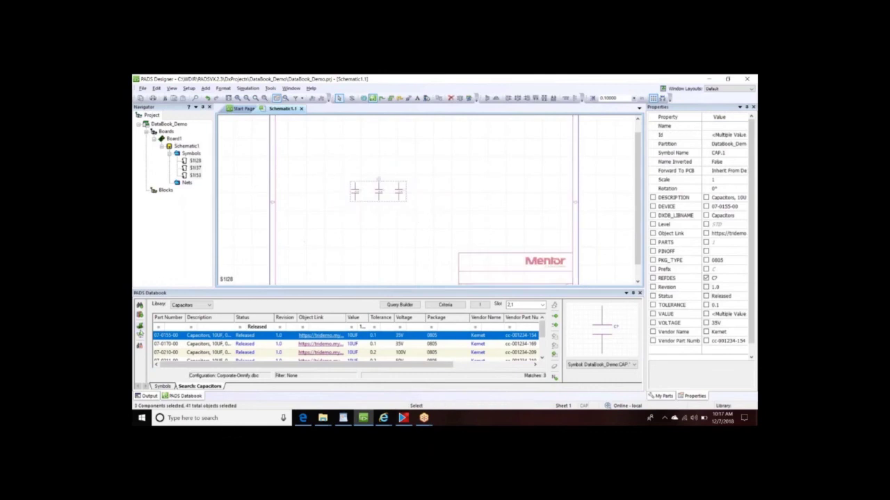
left_click(140, 326)
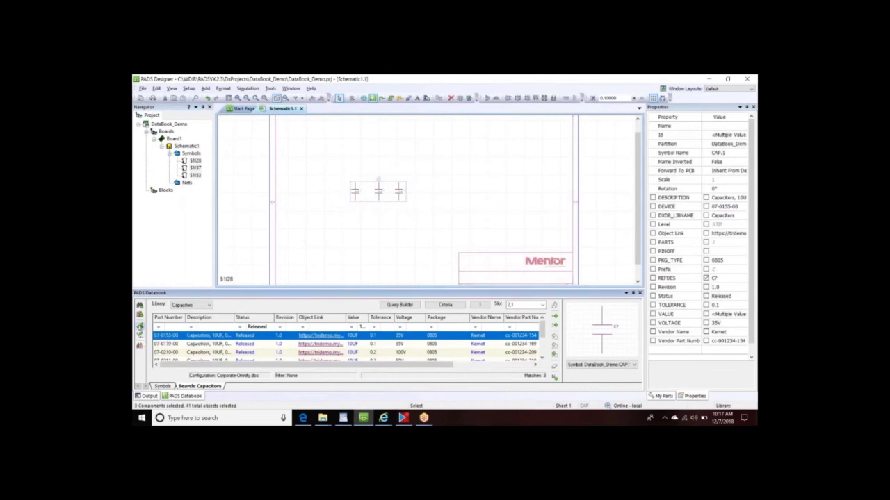
left_click(139, 326)
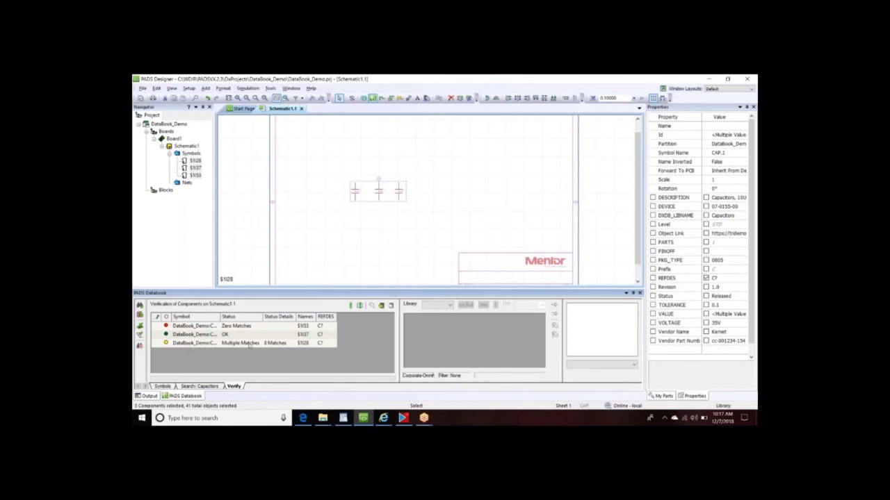
Resolve the first capacitor's multiple matches by annotating it with all properties of databook part 07-0155-00.
left_click(198, 343)
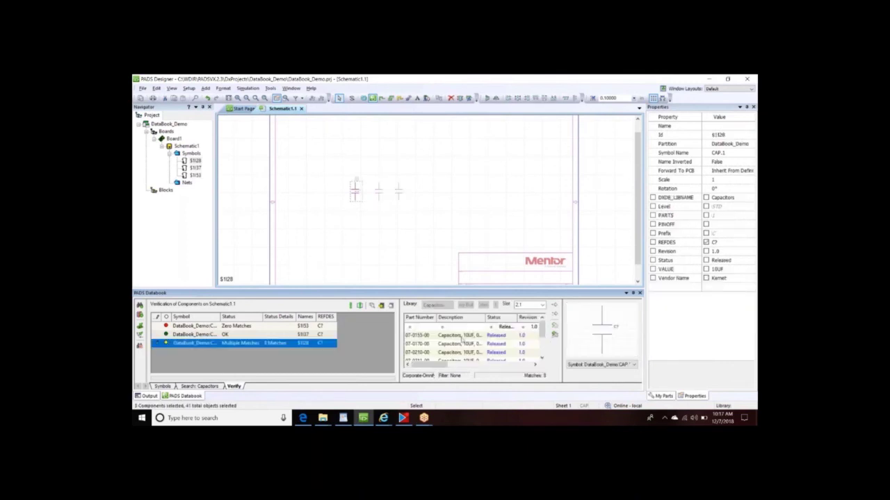
left_click(489, 335)
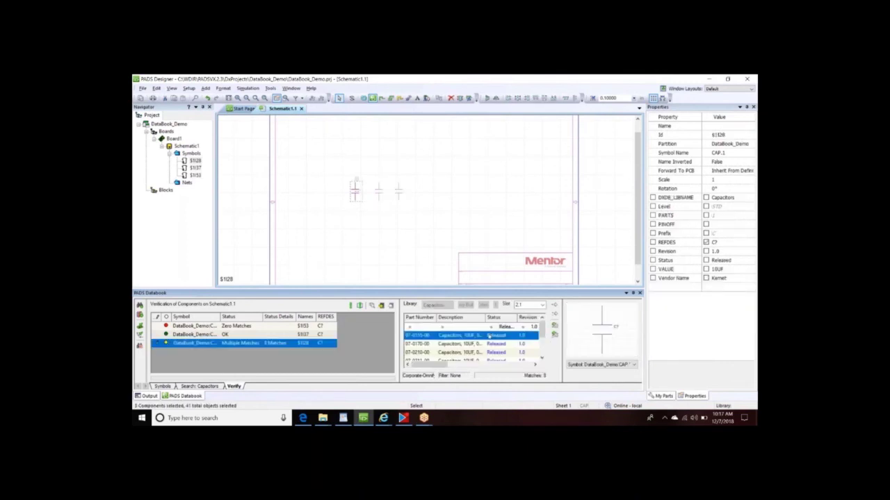
left_click(555, 326)
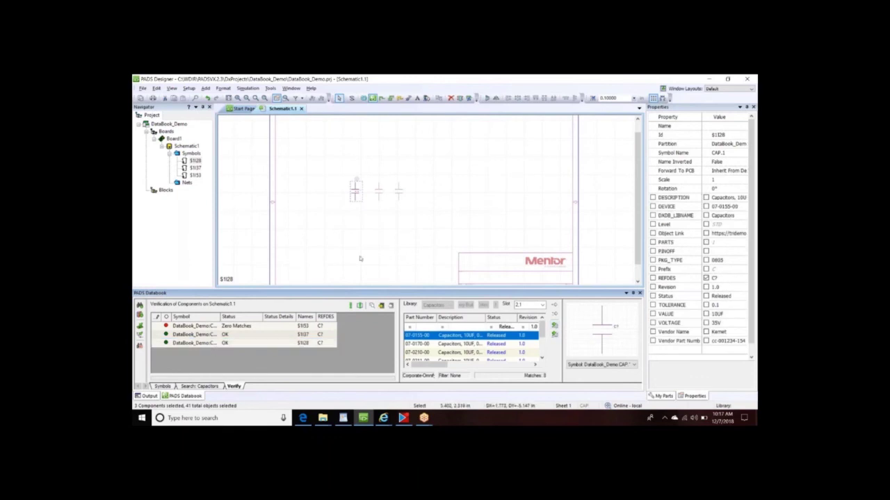
Check the mismatched conditions of the zero-match capacitor and remove the condition on its Value.
mouse_move(397, 193)
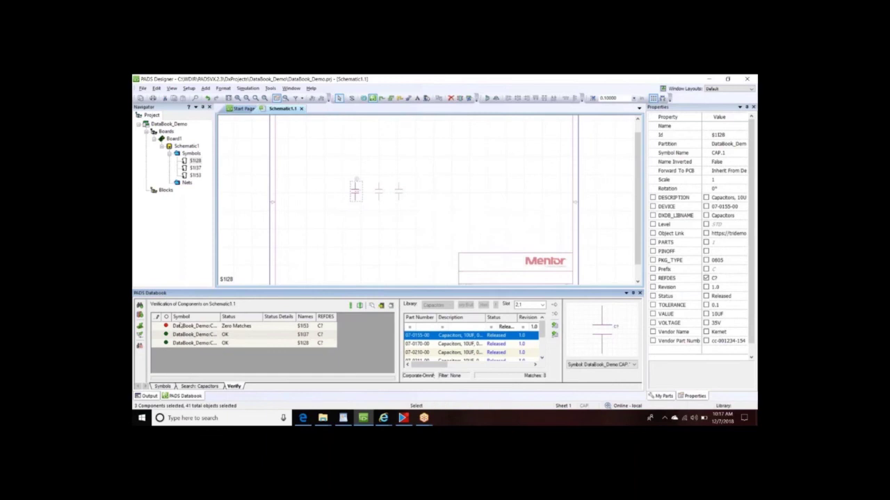
left_click(177, 326)
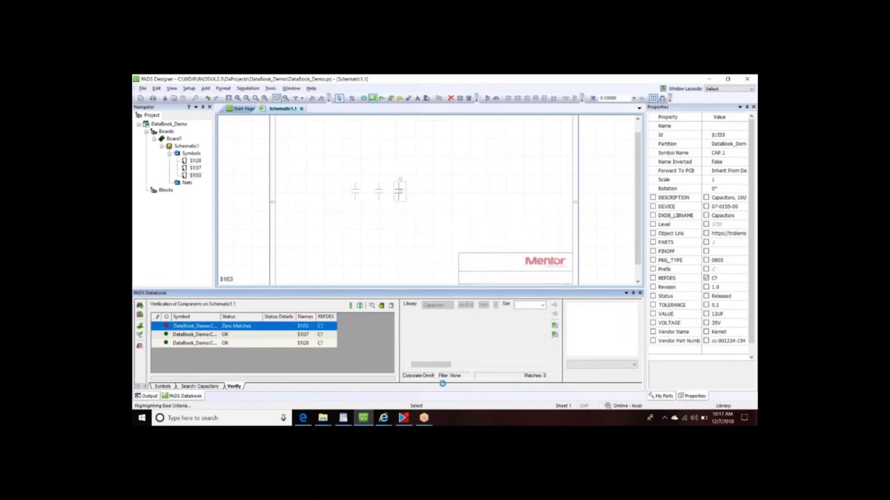
left_click_drag(426, 365, 461, 357)
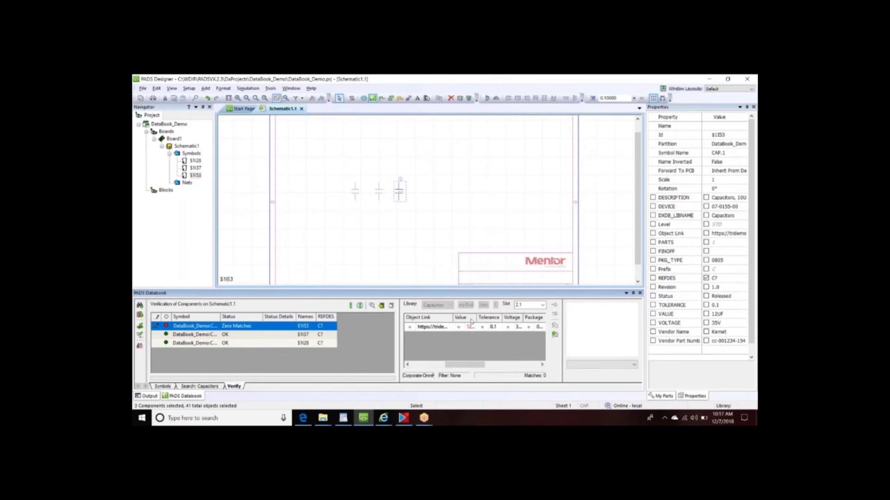
right_click(468, 321)
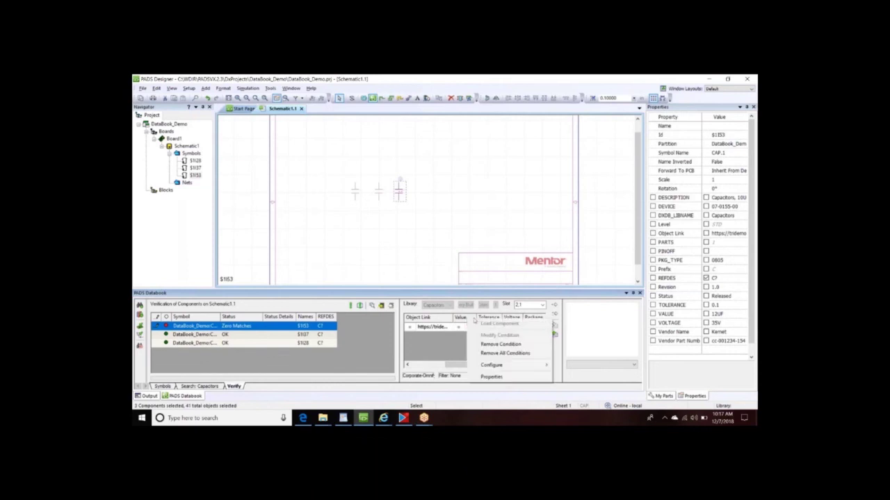
left_click(501, 344)
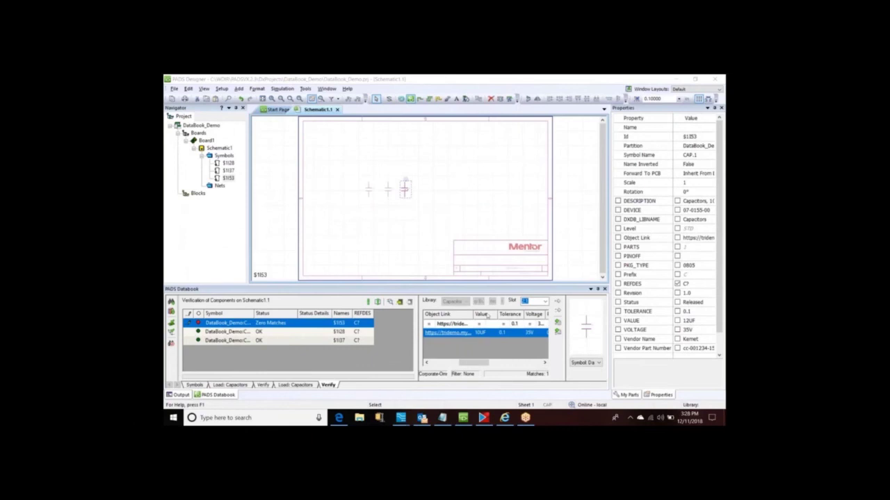
Remove all search conditions for the zero-match capacitor and filter the library by a Value of 12.
right_click(487, 316)
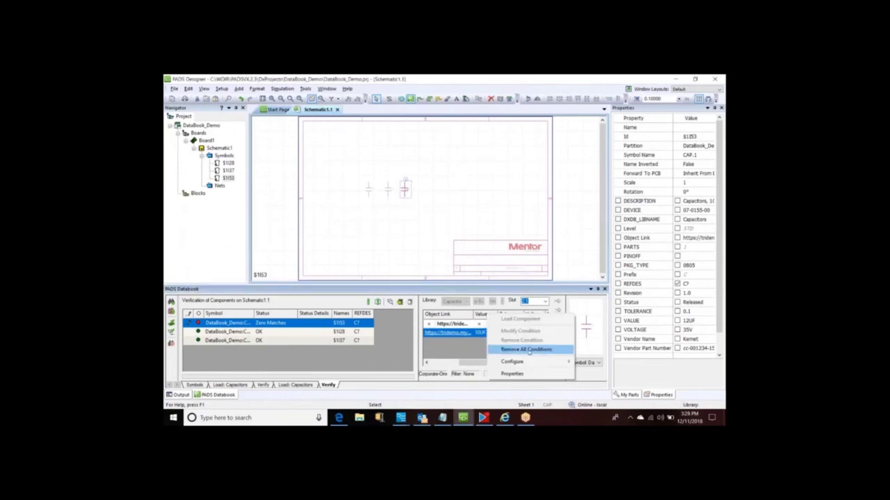
left_click(528, 349)
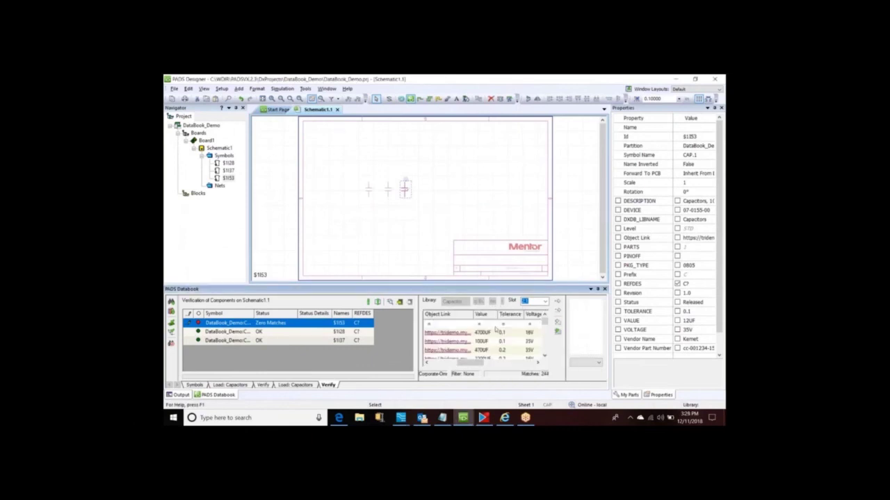
left_click(494, 325)
type("12")
key("Return")
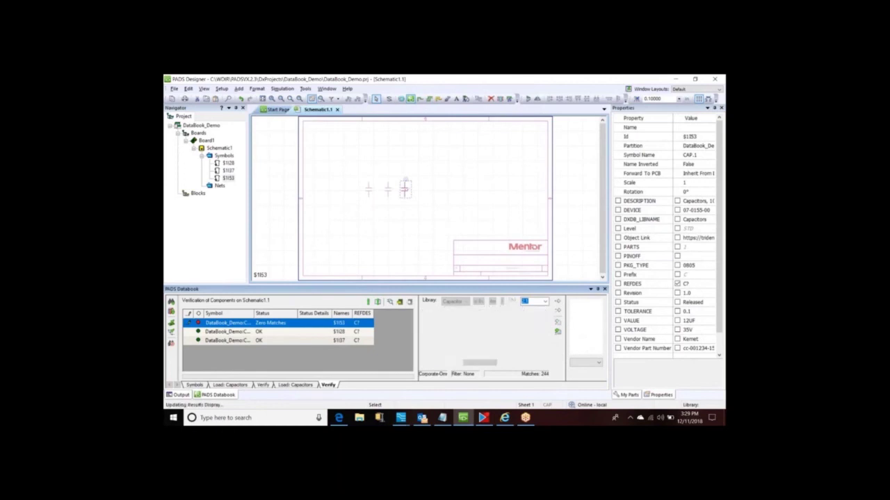
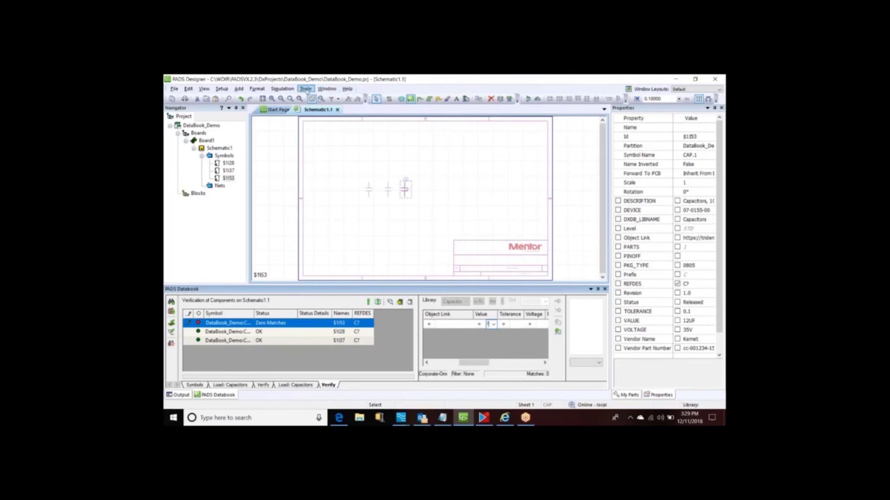
Open Silicon Expert Search from PADS Designer and log in to Omnify with the prefilled credentials.
left_click(305, 90)
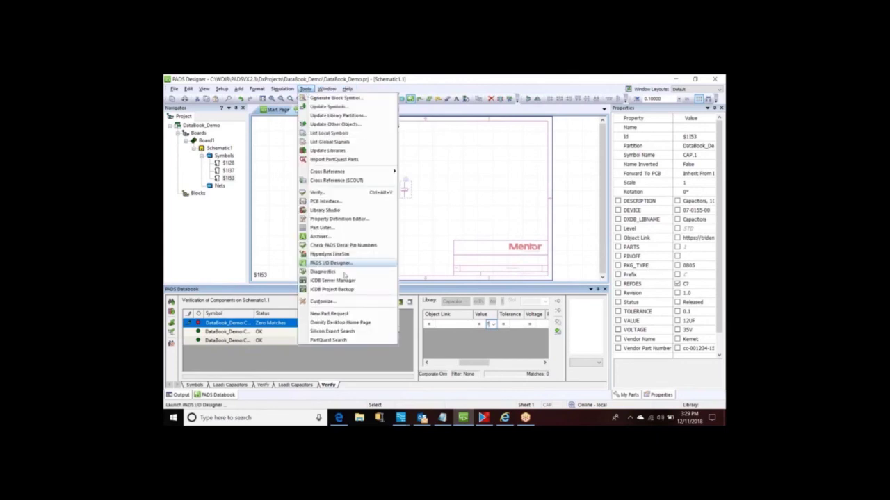
left_click(350, 323)
left_click(316, 217)
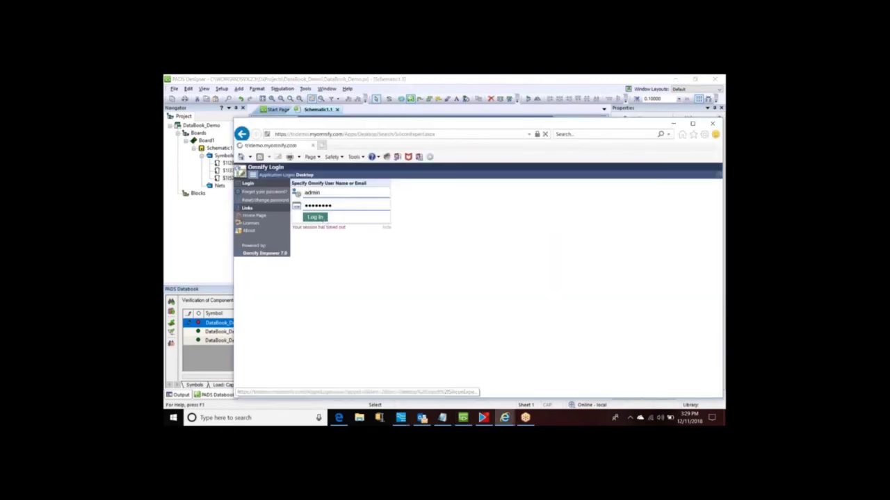
left_click(374, 220)
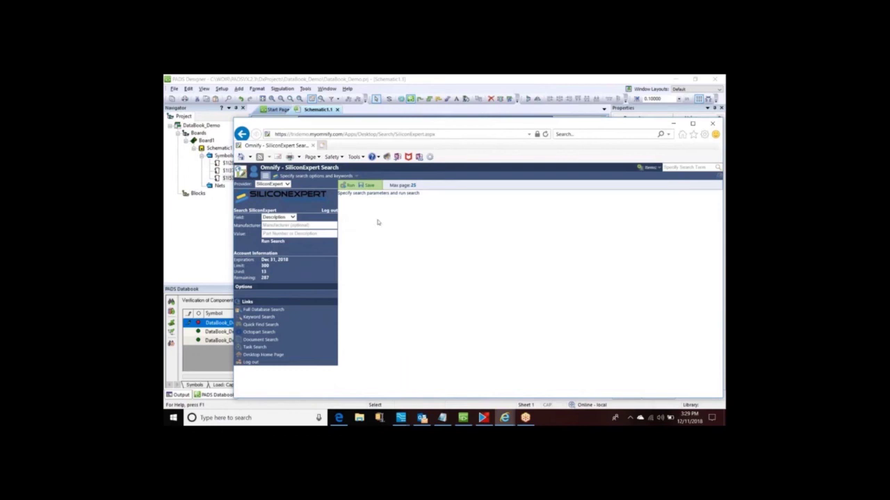
Search SiliconExpert by description for manufacturer kemet with a value of 12UF.
left_click(274, 225)
type("kem")
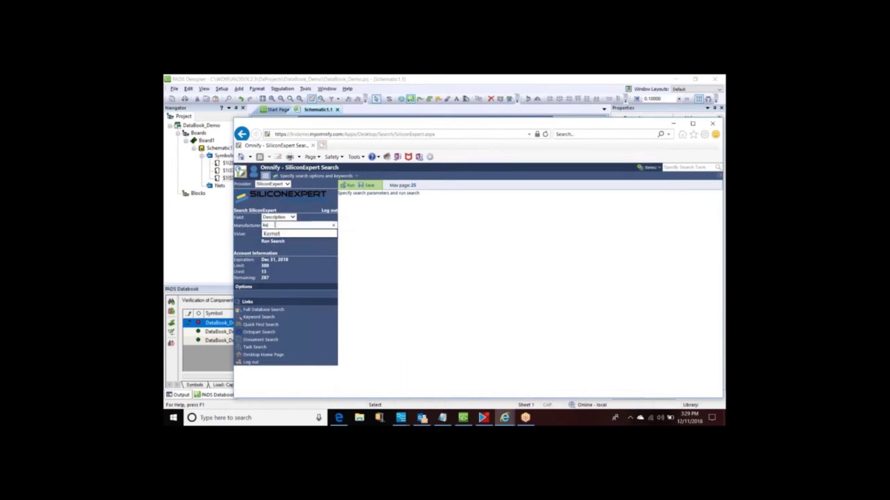
type("et")
key("Escape")
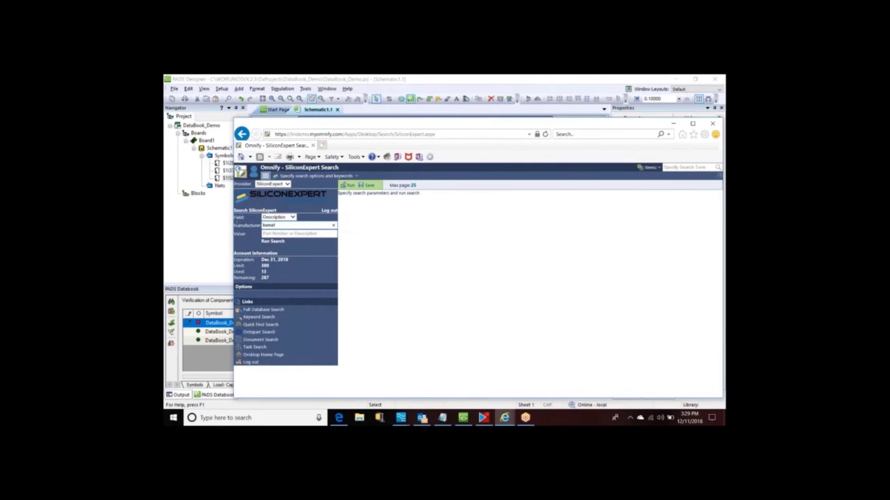
left_click(272, 234)
type("1206")
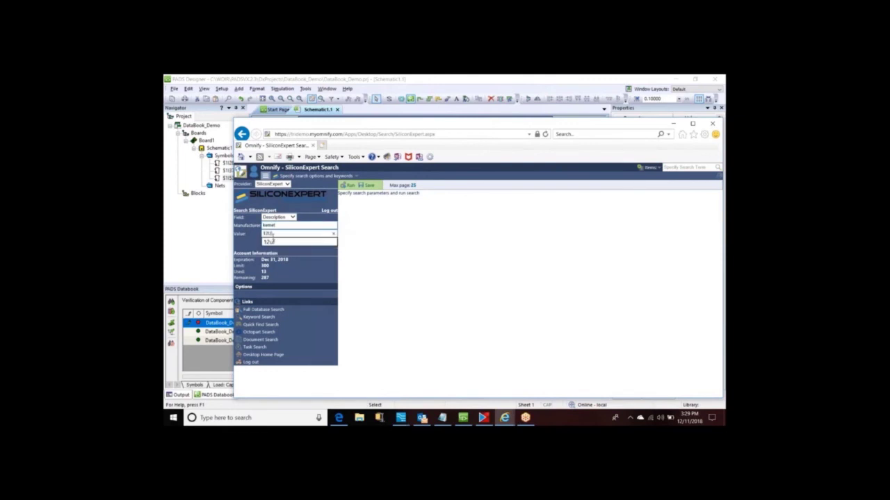
key("Escape")
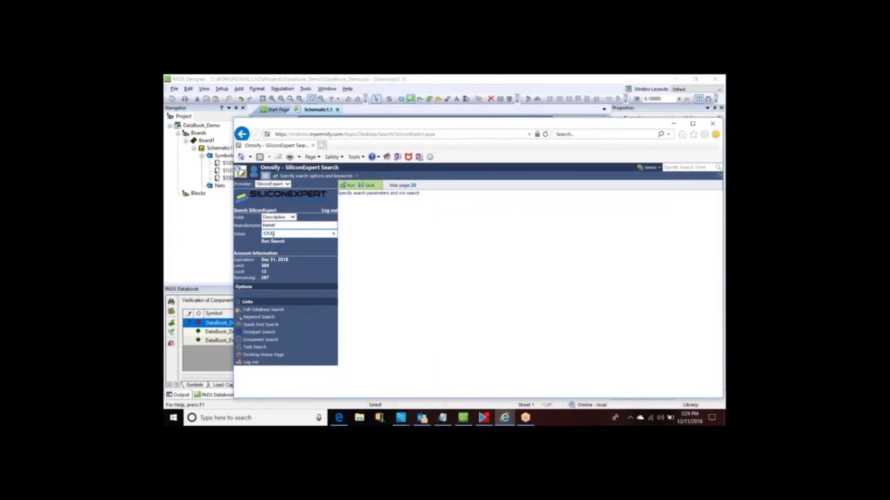
left_click(273, 242)
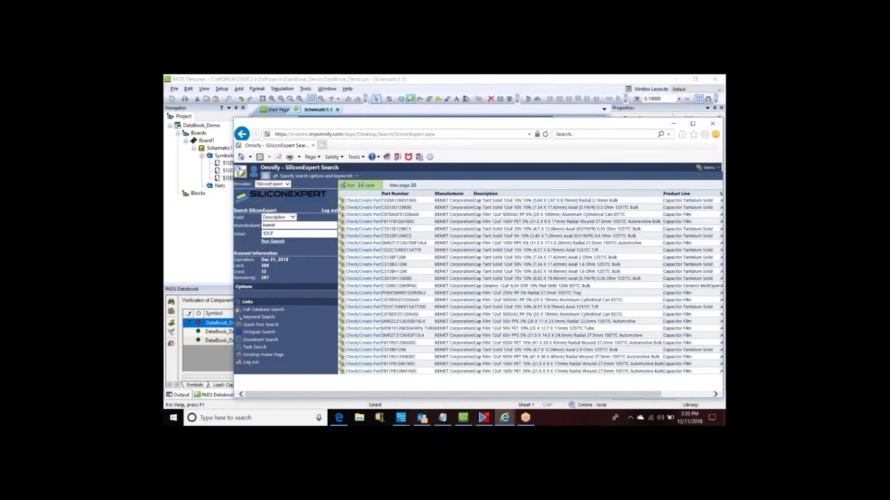
Check the KEMET part T330A126K010AS against Omnify and start creating an associated item from it.
left_click(361, 201)
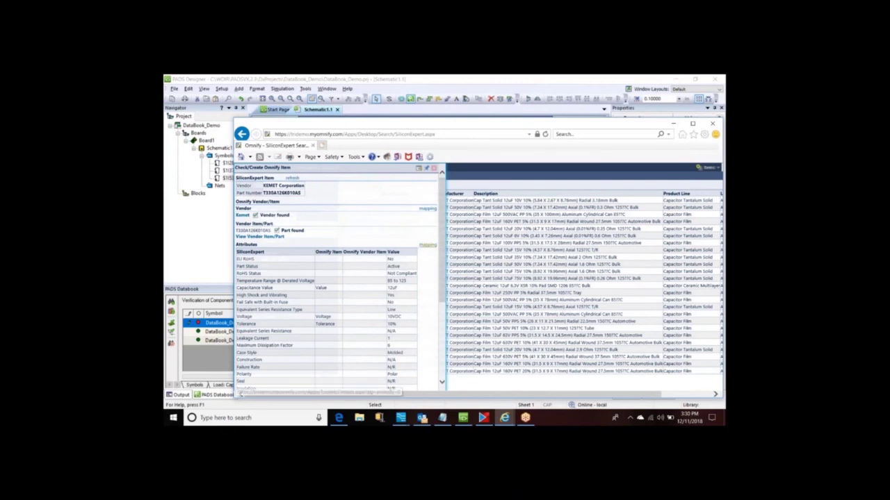
scroll(439, 243, "down", 5)
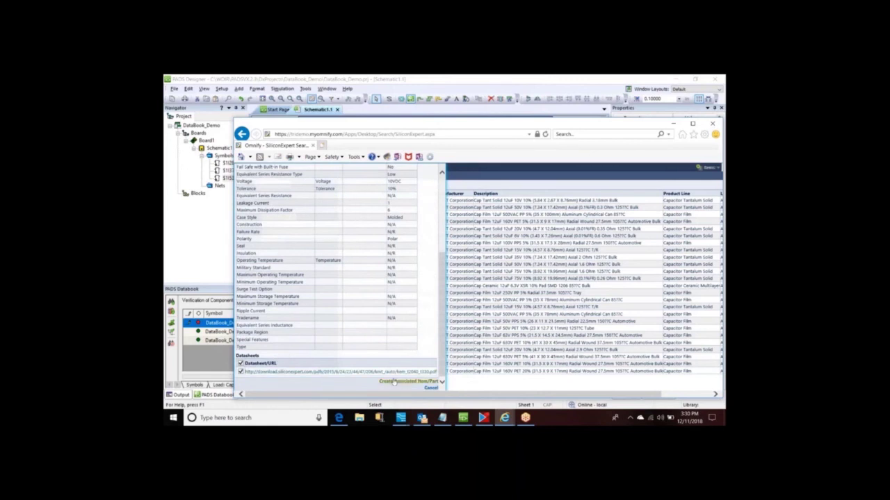
left_click(400, 382)
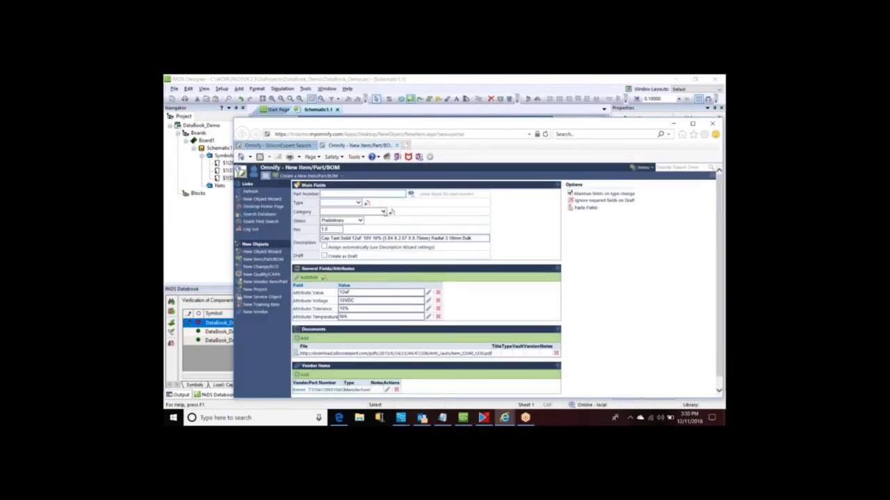
Create the item in the Capacitors category with e-CAD Symbol Name CAP and Package TBD.
left_click(381, 211)
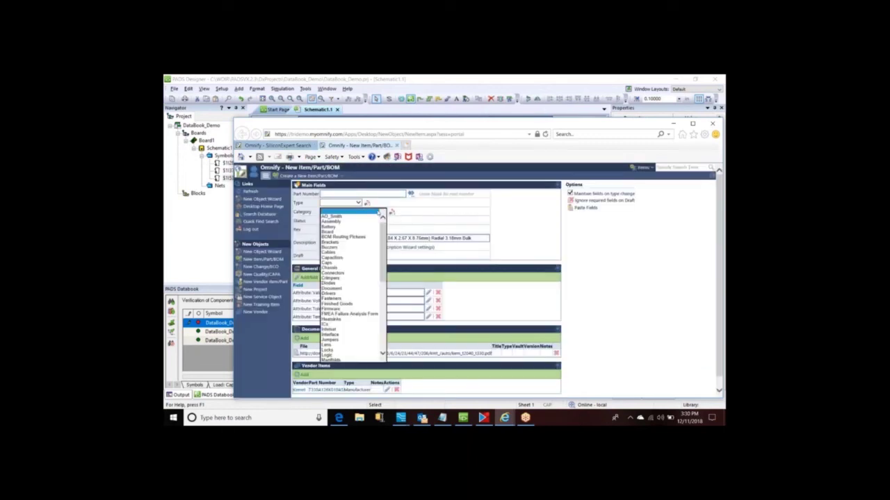
left_click(341, 257)
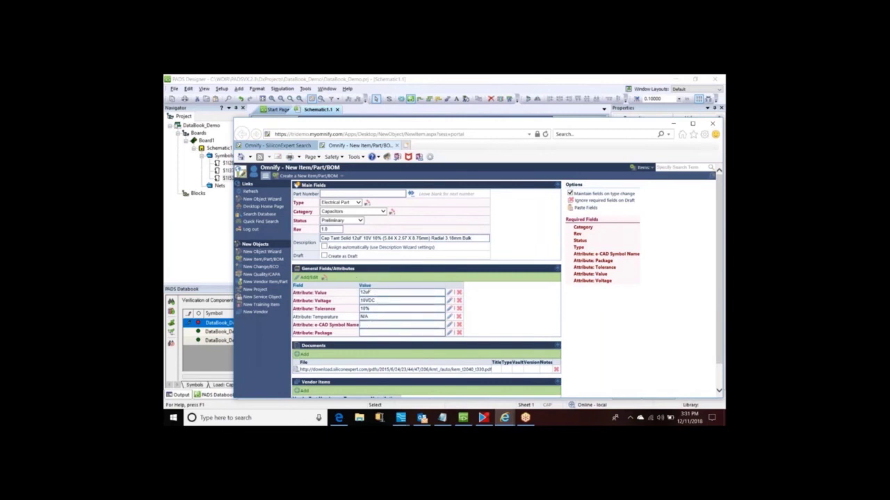
type("CAP")
type("T")
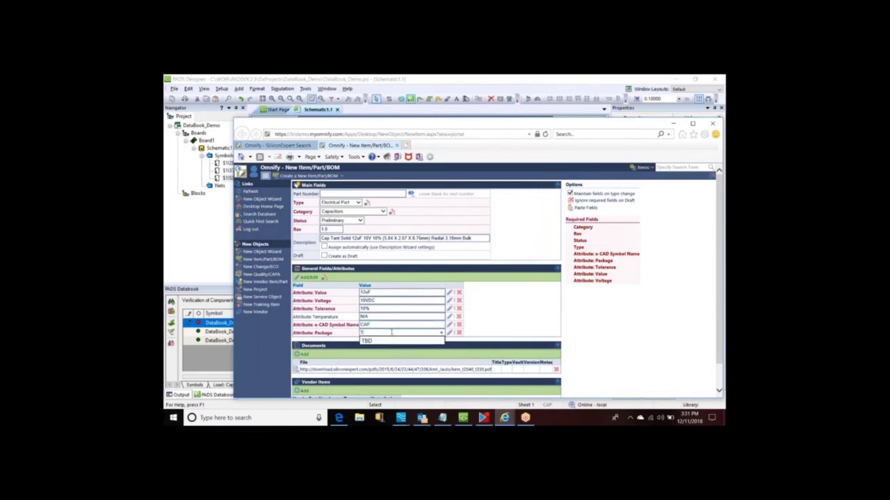
type("BD")
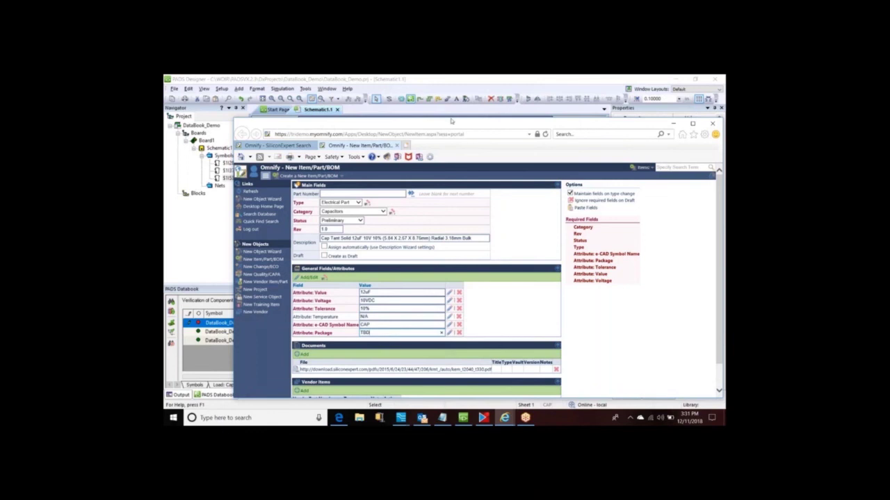
left_click_drag(451, 121, 414, 89)
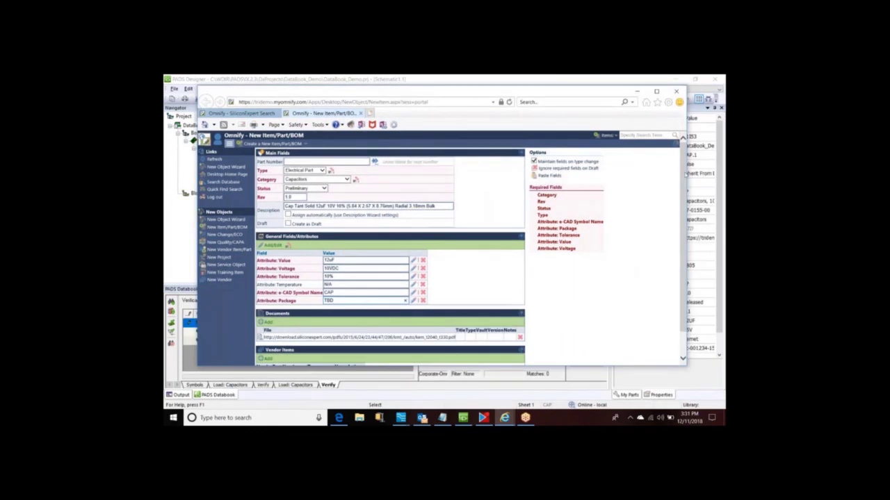
scroll(287, 339, "down", 1)
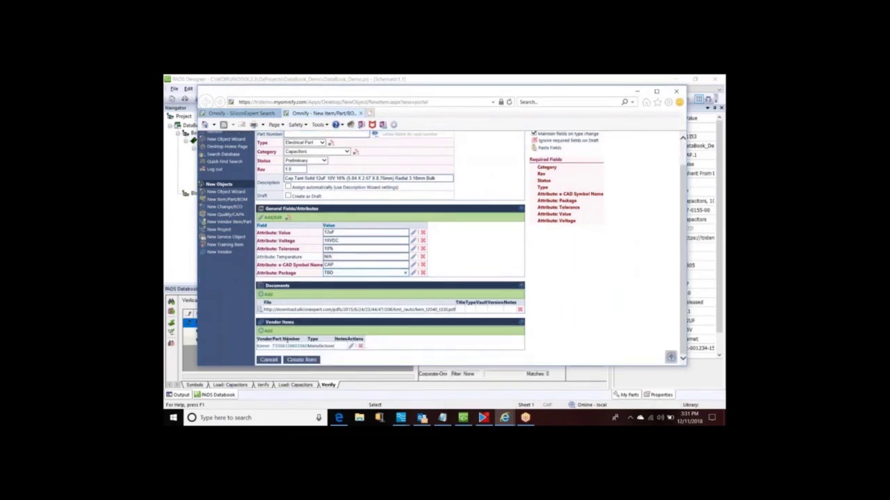
left_click(307, 360)
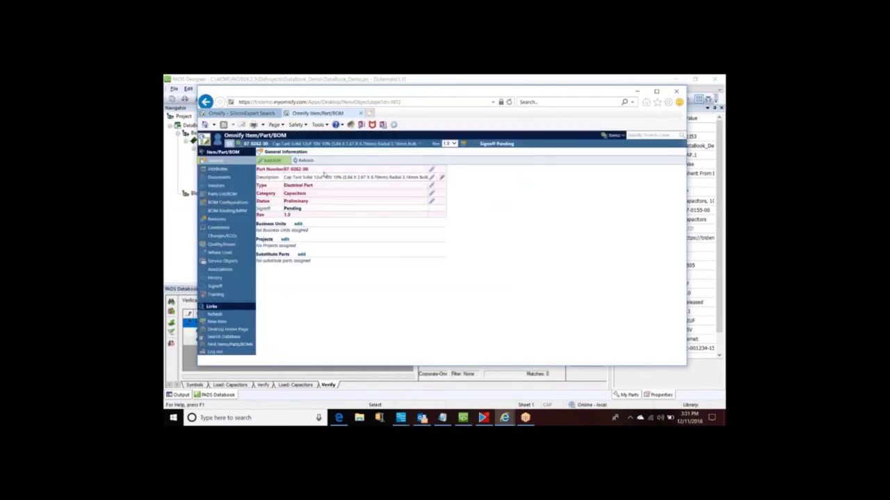
Review the new item's attributes, vendor parts and attached documents.
left_click(220, 169)
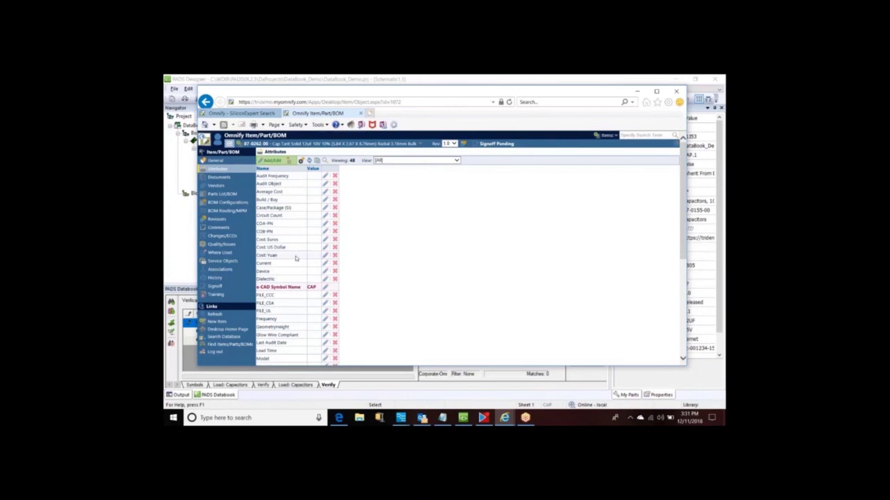
scroll(326, 287, "down", 5)
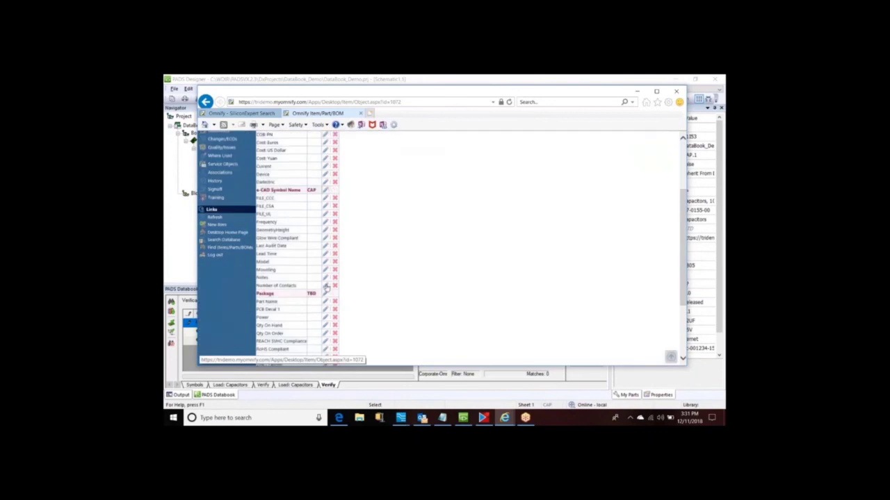
scroll(314, 320, "up", 5)
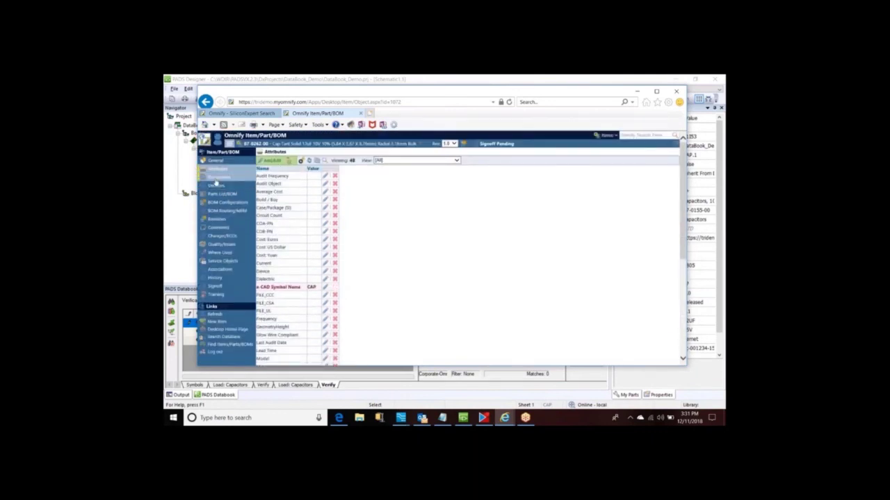
left_click(217, 186)
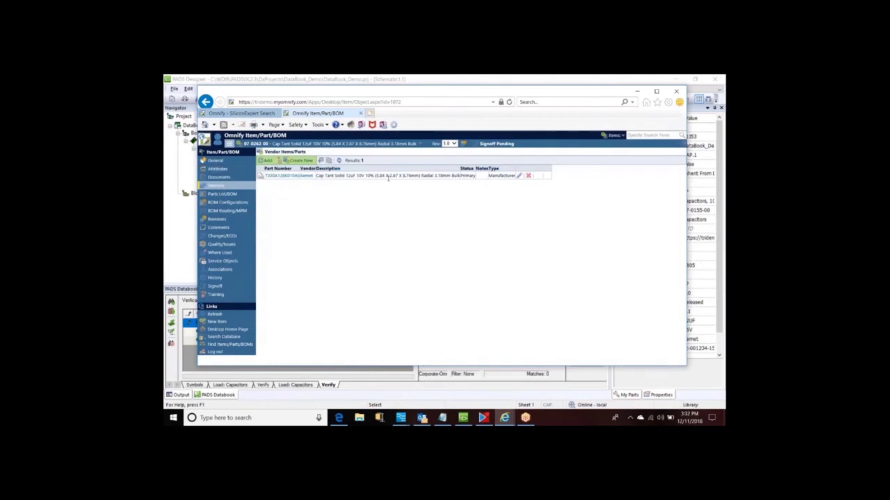
left_click(219, 178)
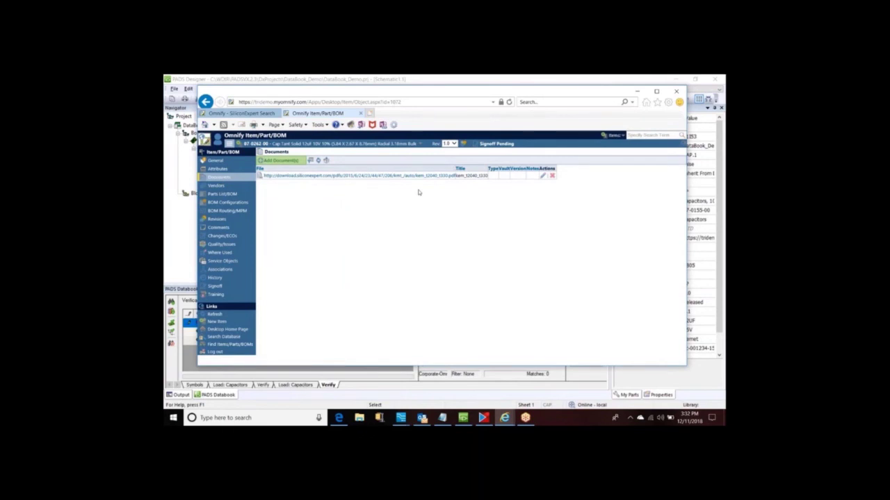
Approve the Initiator stage of the new item's signoff workflow.
left_click(215, 291)
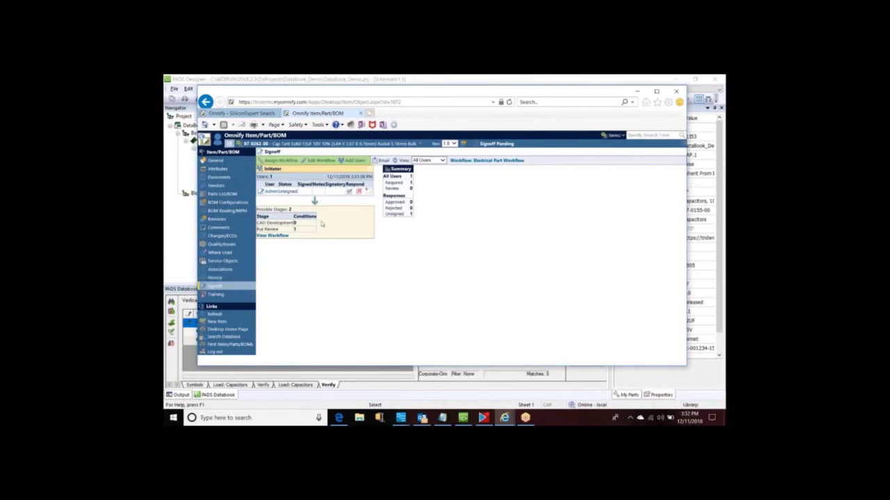
left_click(349, 196)
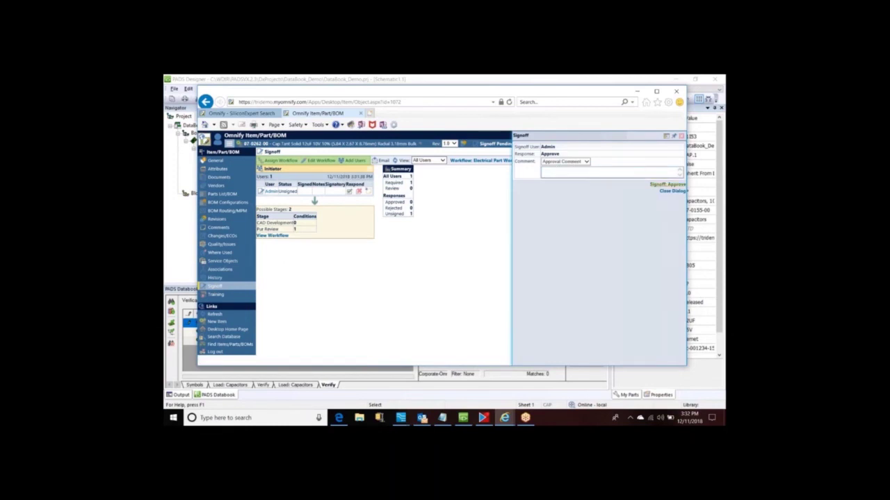
left_click(668, 185)
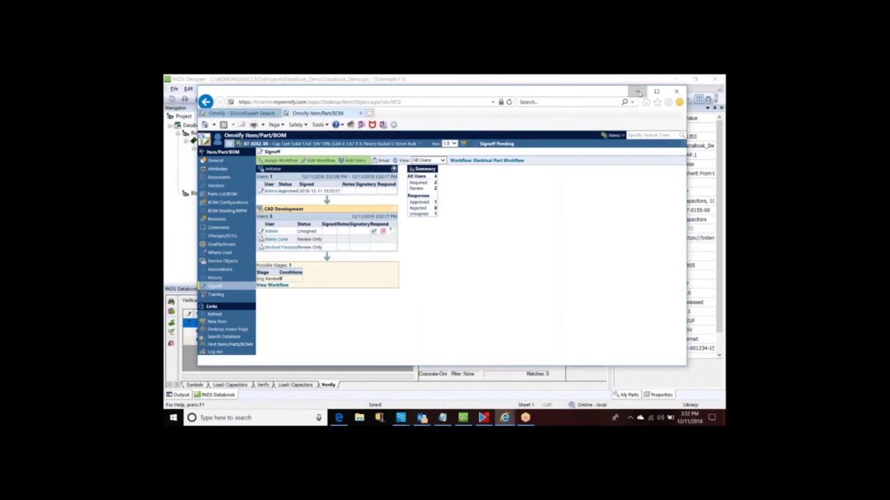
Return to PADS Designer, filter the library by Value 12uf and annotate the zero-match capacitor with all properties of the Preliminary part.
left_click(638, 92)
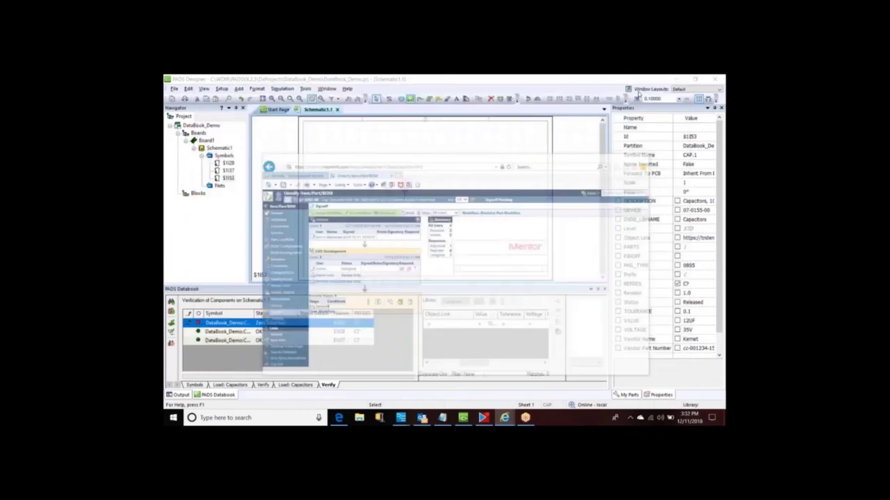
left_click(493, 325)
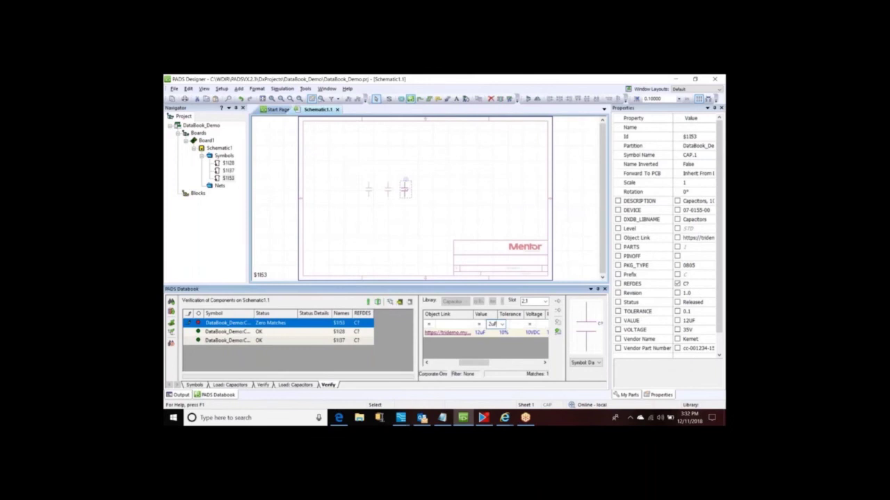
mouse_move(470, 363)
left_mouse_down()
mouse_move(512, 370)
mouse_move(459, 364)
left_mouse_up()
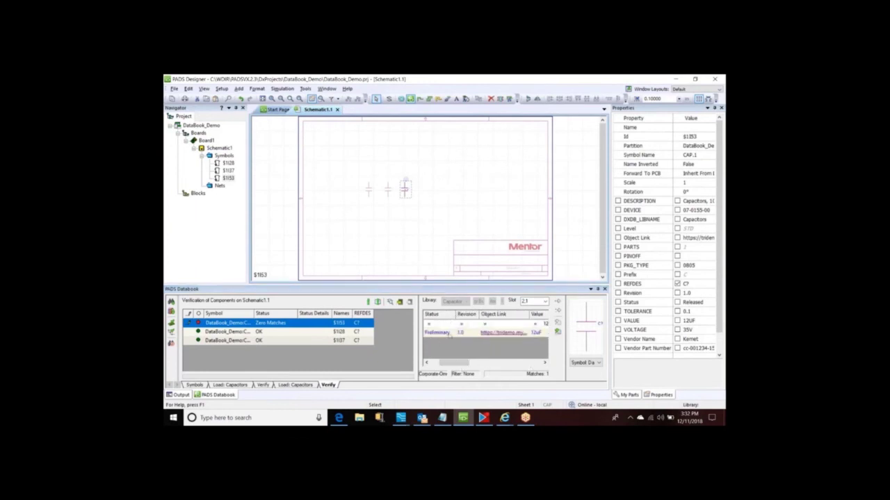
left_click(449, 334)
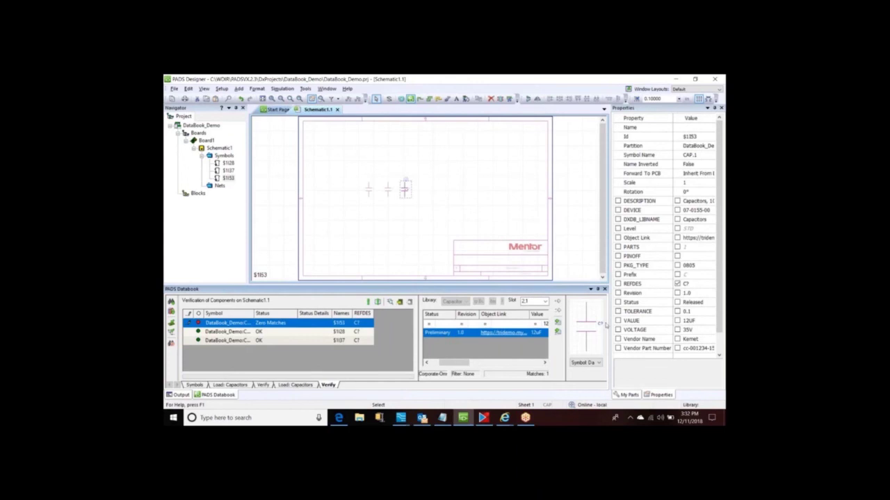
left_click(558, 324)
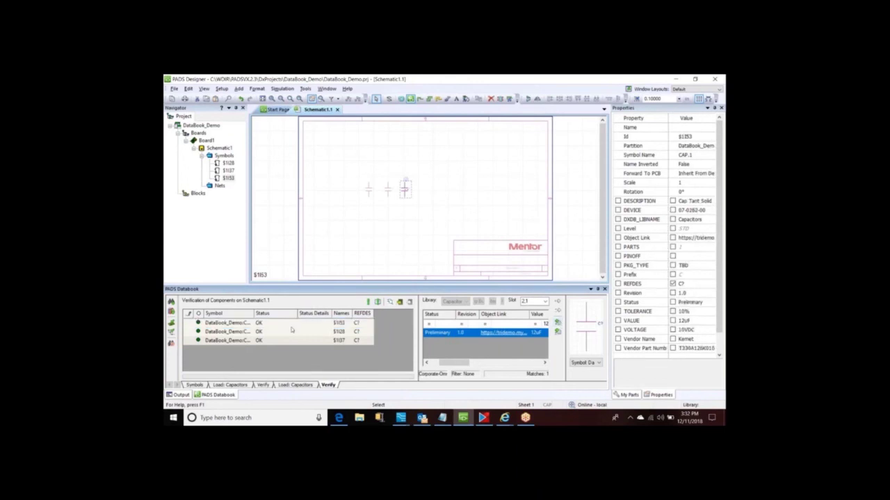
Open the part's Omnify record from its object link and approve the CAD Development and Eng Review signoff stages.
left_click(508, 333)
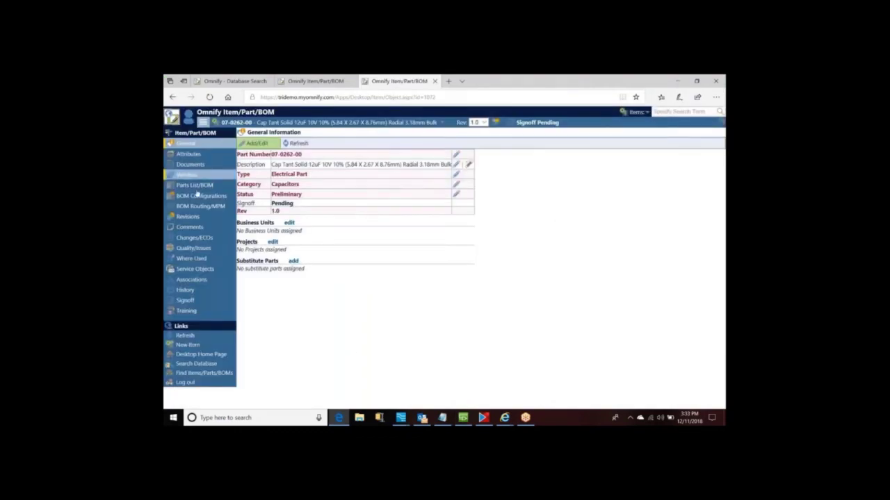
left_click(187, 300)
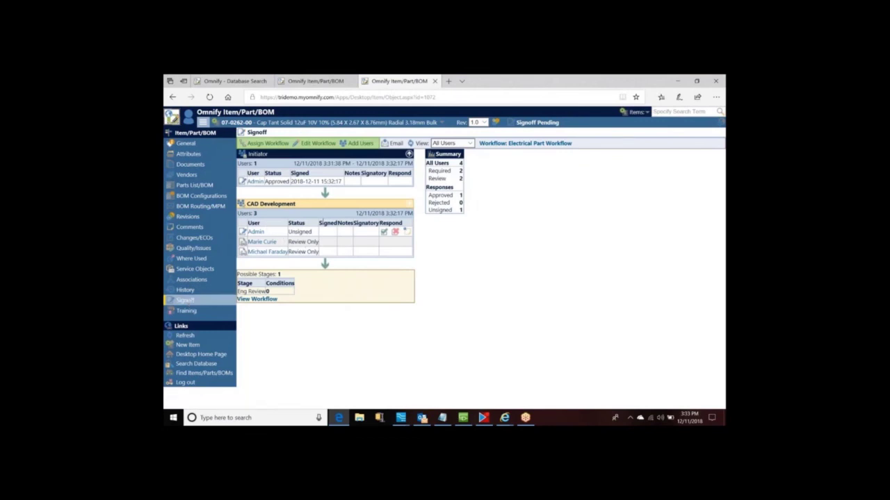
left_click(384, 232)
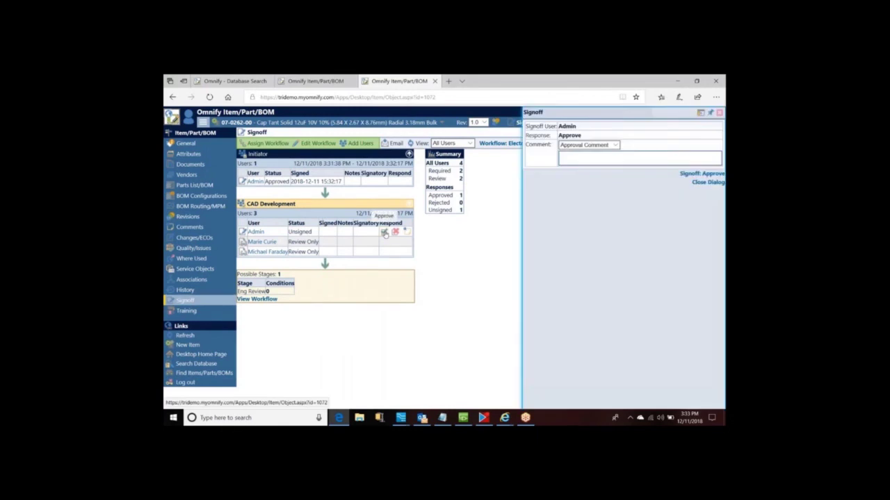
left_click(702, 173)
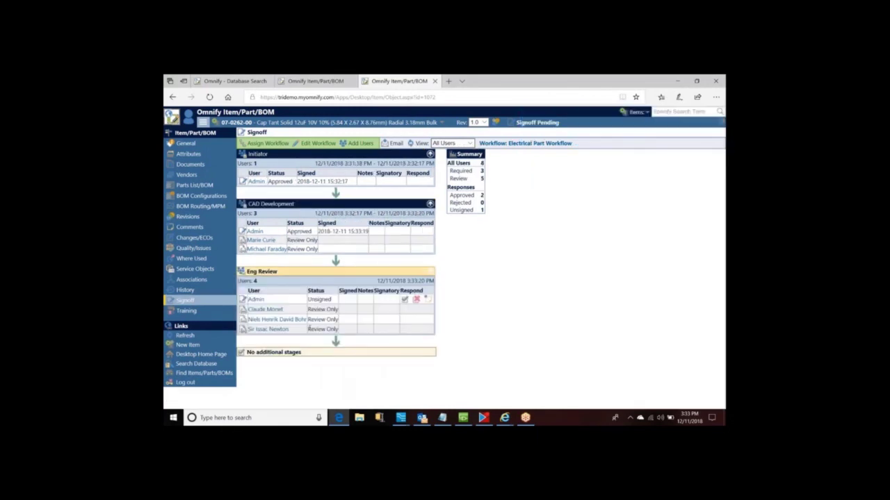
left_click(404, 300)
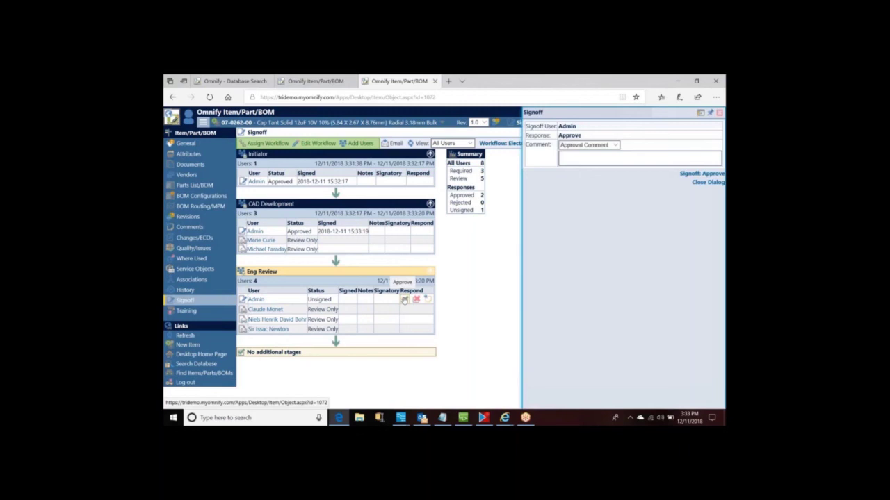
left_click(703, 175)
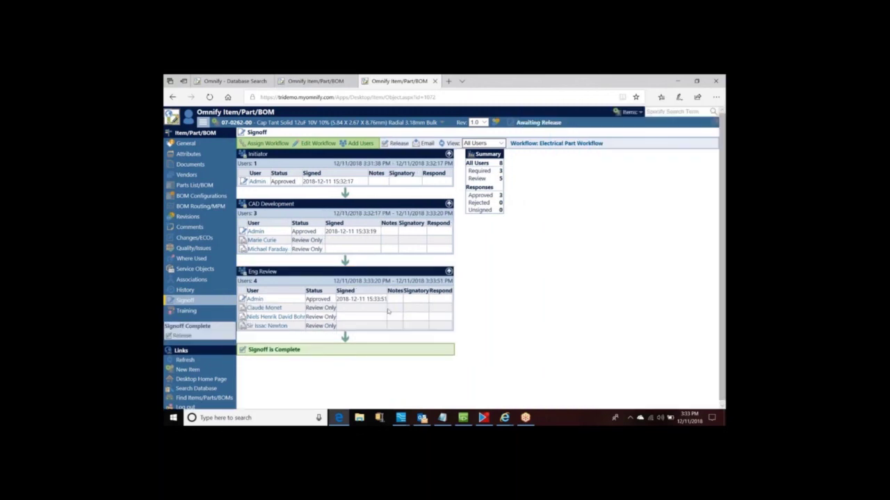
left_click(187, 144)
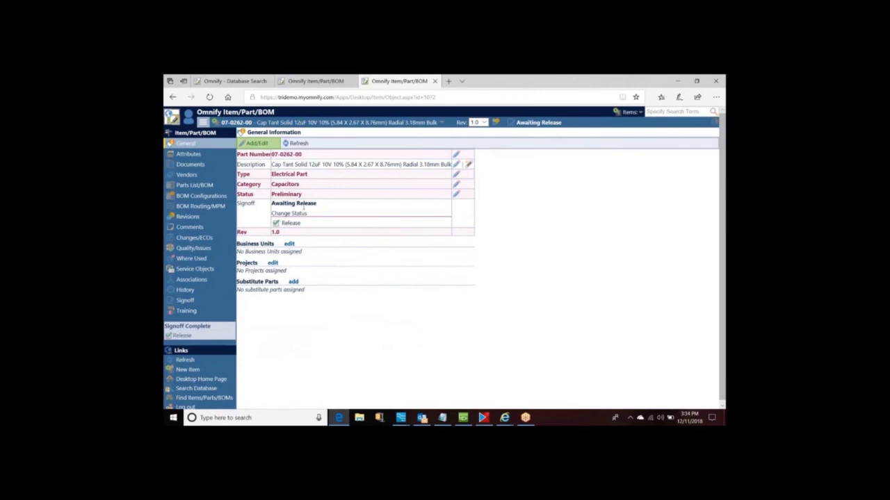
Release the 12uF capacitor item in Omnify at revision 1.0 with the status Released.
left_click(291, 223)
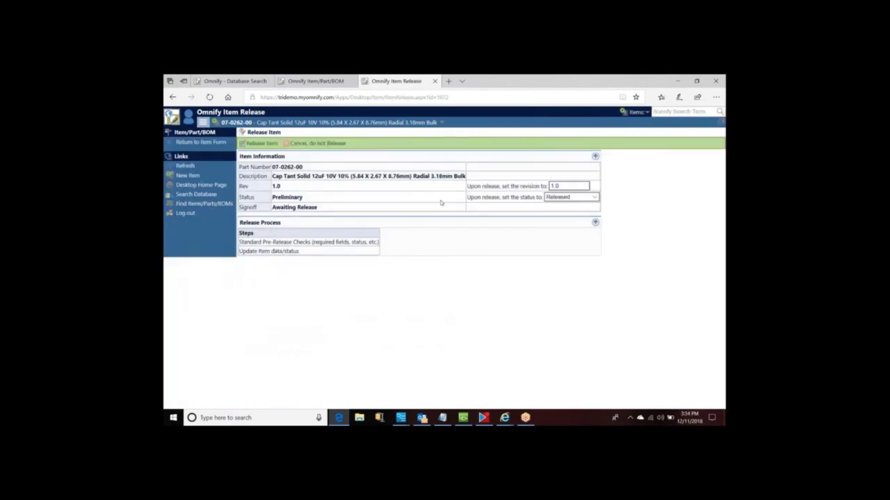
left_click(261, 144)
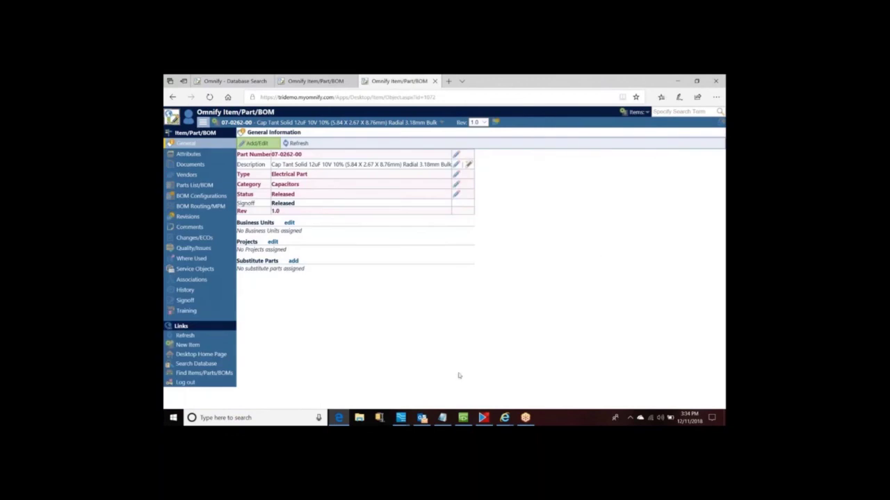
Switch to PADS Designer, verify the three schematic capacitors, and re-annotate the zero-match one from the Released part by removing the Status search condition.
left_click(462, 418)
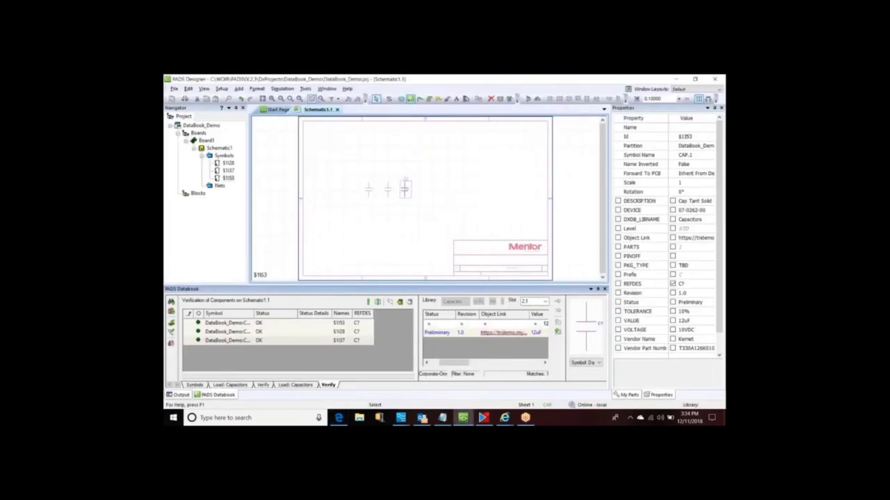
left_click_drag(337, 157, 437, 218)
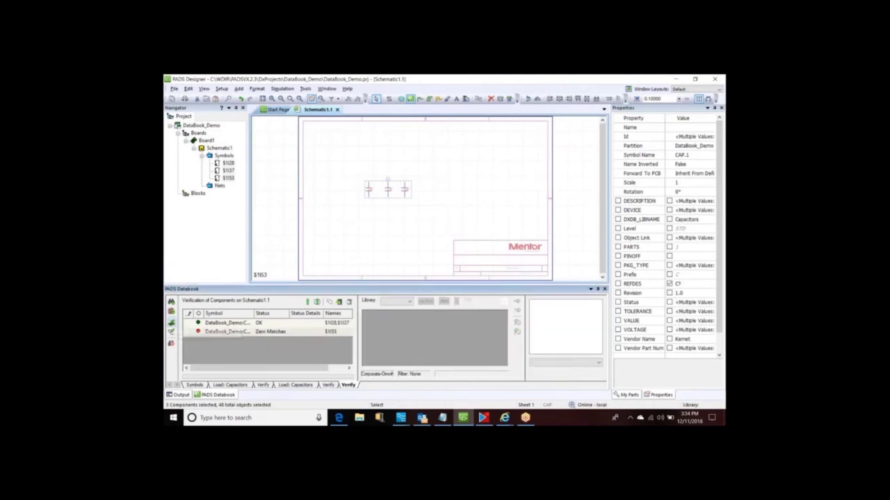
left_click(230, 332)
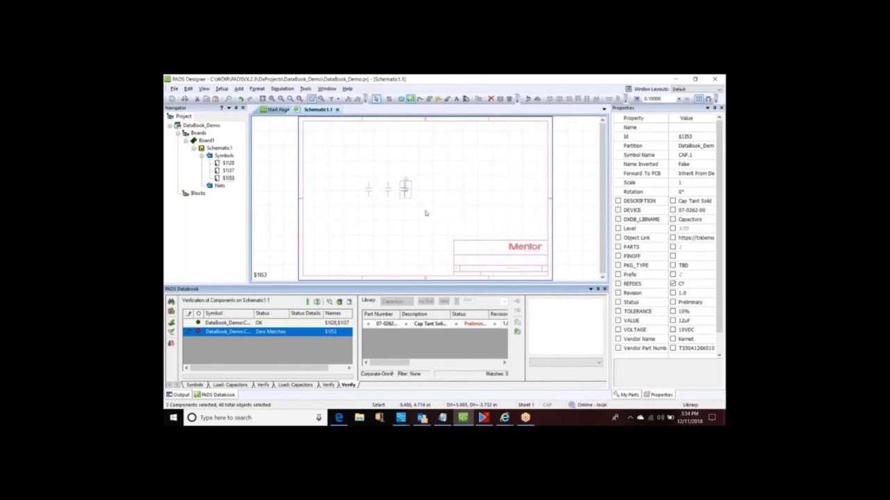
right_click(474, 318)
left_click(481, 342)
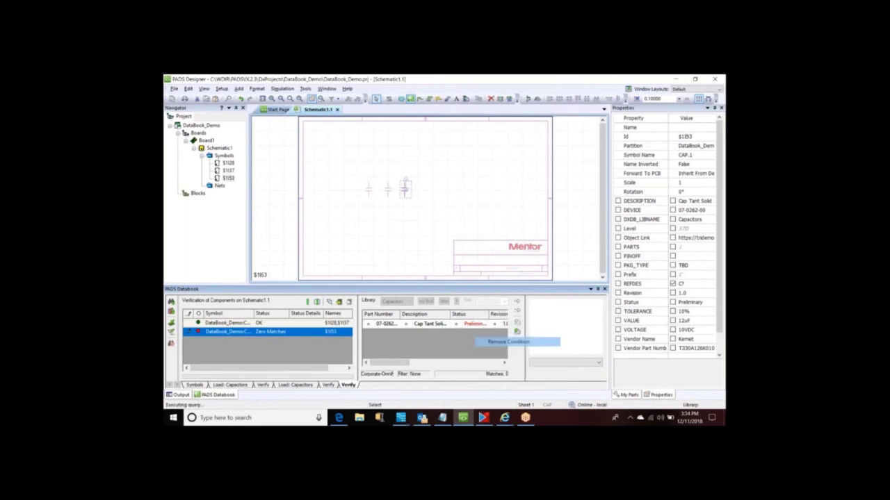
left_click(475, 334)
left_click(516, 324)
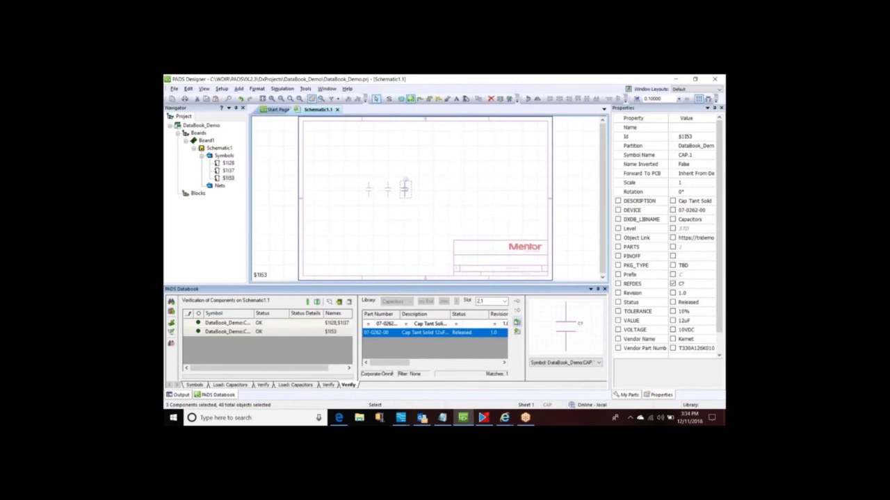